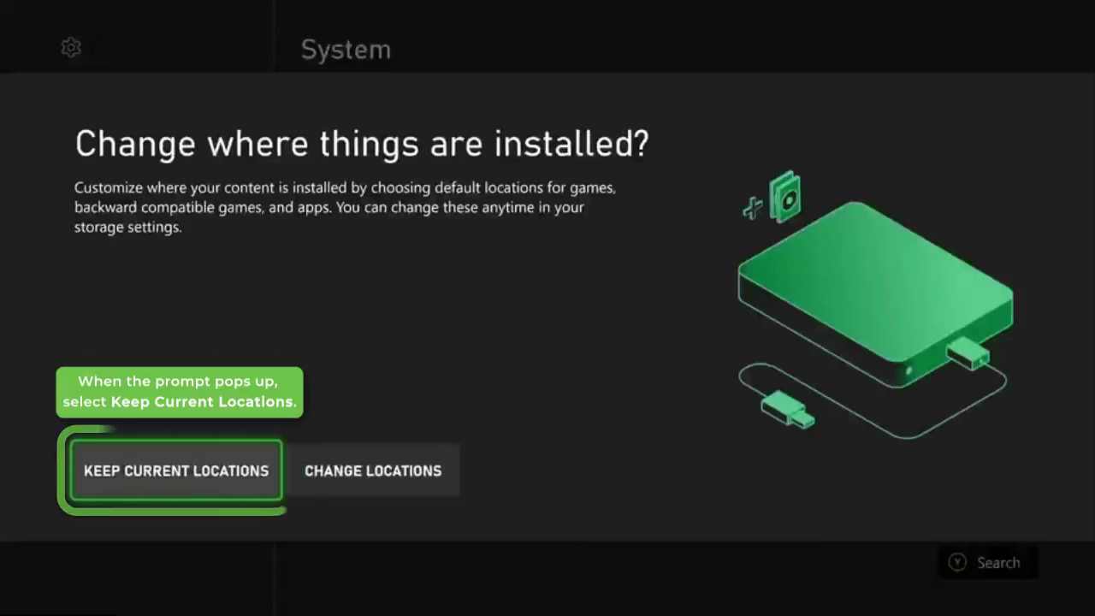
Step: Keep the current install locations for games and apps on the Seagate drive setup
key("Return")
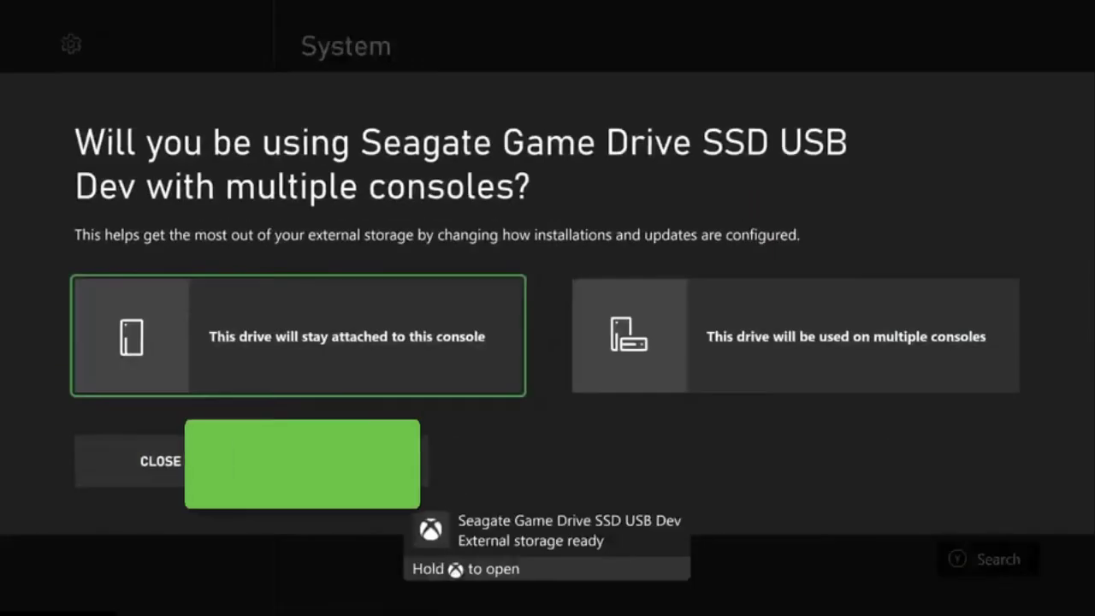